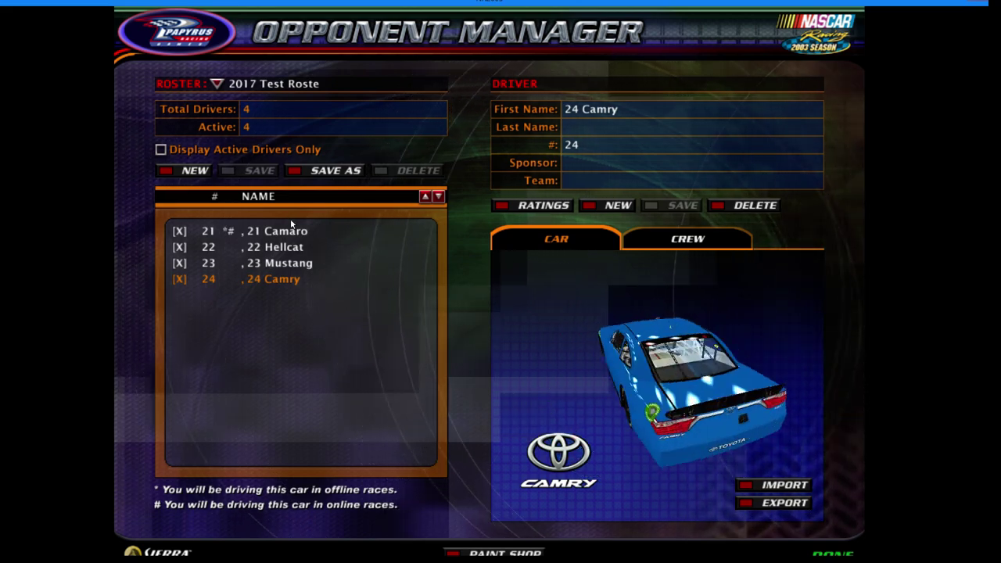
Switch to the JBL SERIES SEASON 1 spreadsheet in Firefox and show its ROSTER sheet.
key("alt+Tab")
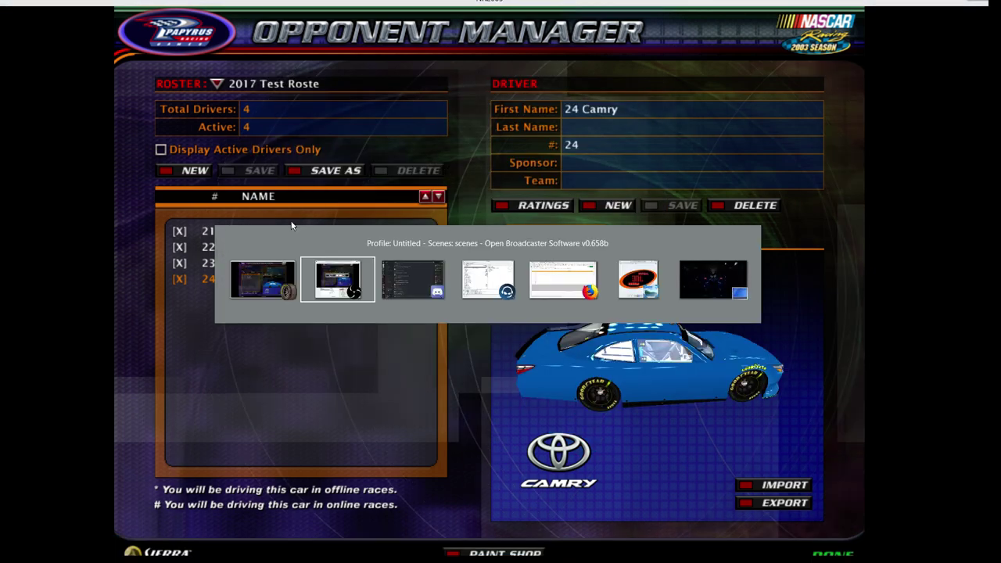
key("alt+Tab")
key("alt+Tab")
key("alt+Tab")
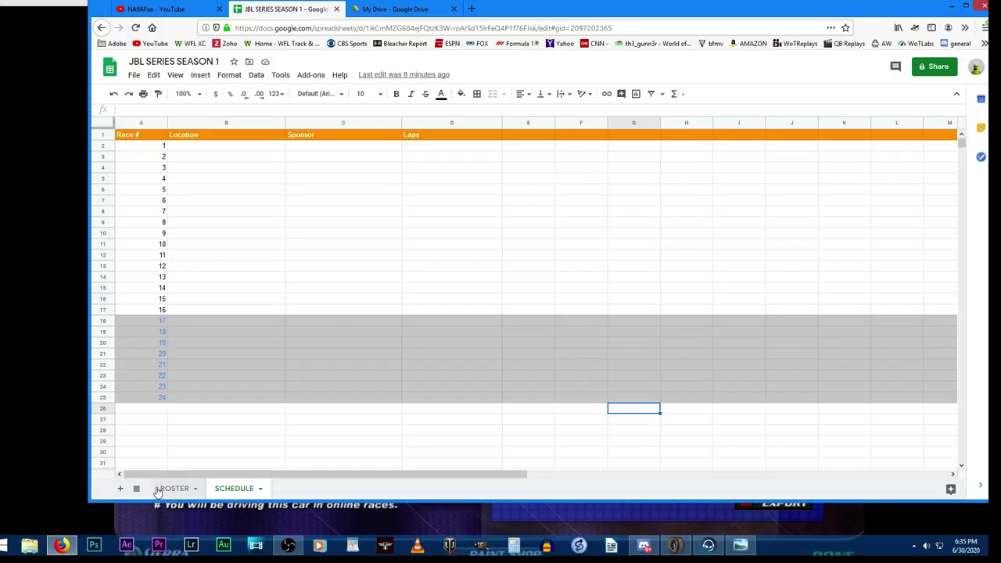
left_click(173, 488)
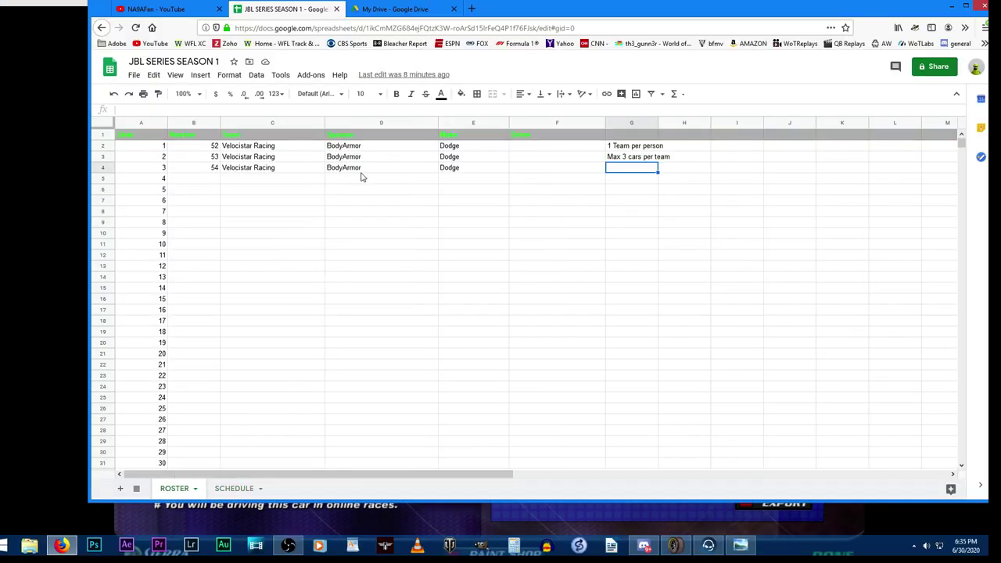
Examine the roster's numbered slots and the Velocistar Racing entries.
scroll(305, 292, "down", 5)
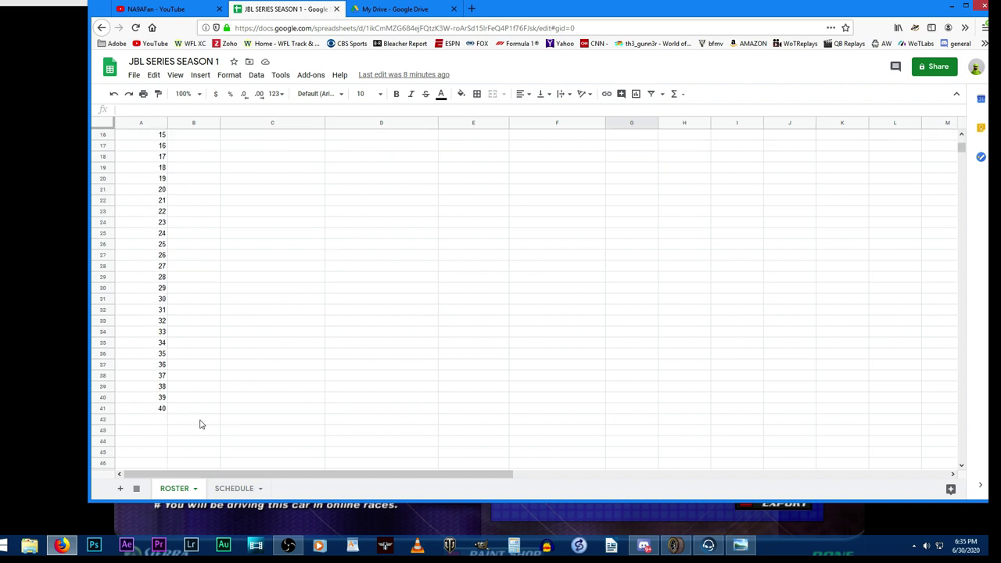
scroll(308, 176, "up", 5)
left_click(246, 157)
key("ctrl+c")
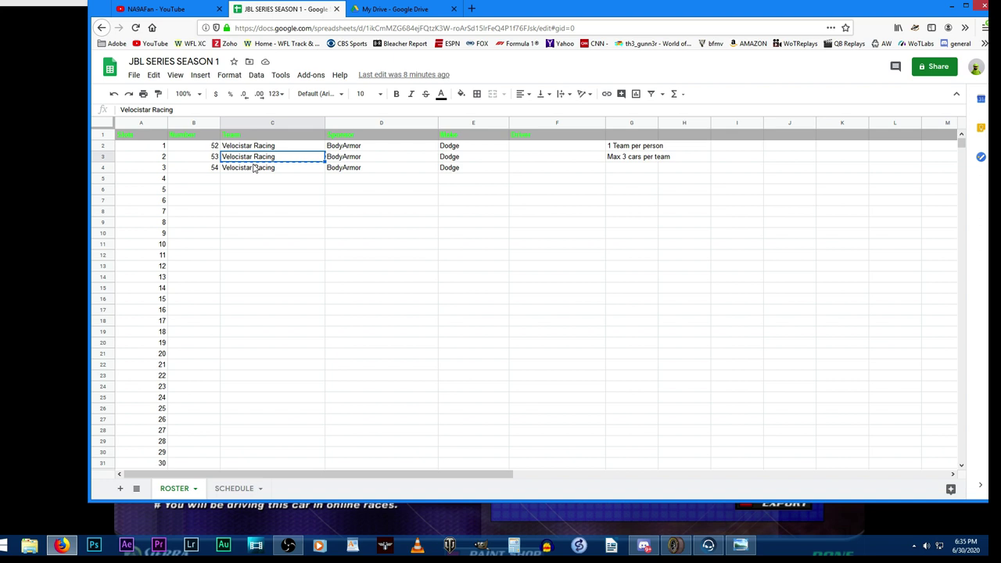
left_click(254, 168)
left_click(212, 181)
left_click(211, 188)
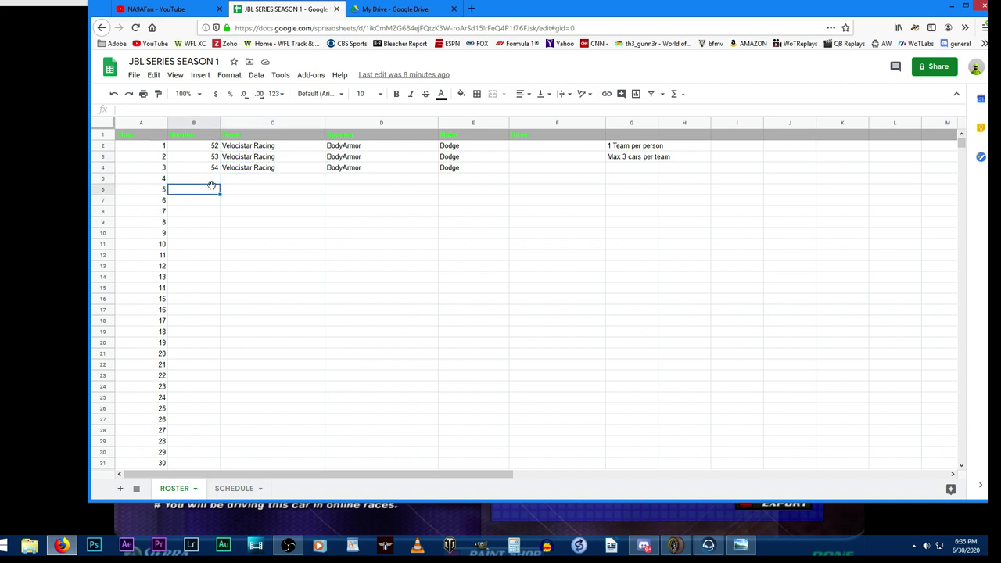
scroll(215, 195, "down", 5)
scroll(607, 188, "up", 5)
Review the notes in column G about teams per person and the maximum cars per team.
left_click(628, 147)
left_click(625, 159)
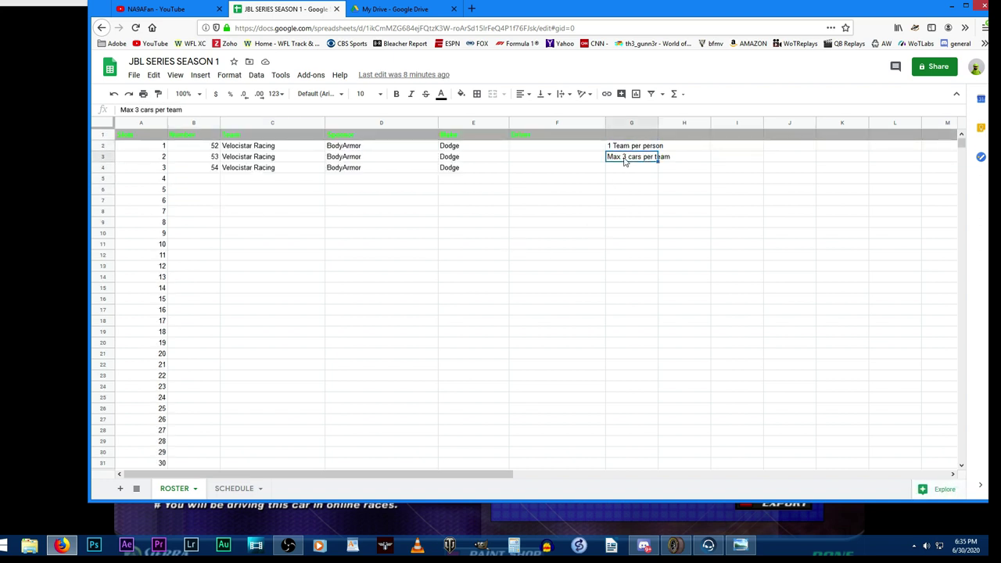
left_click(672, 158)
left_click(672, 139)
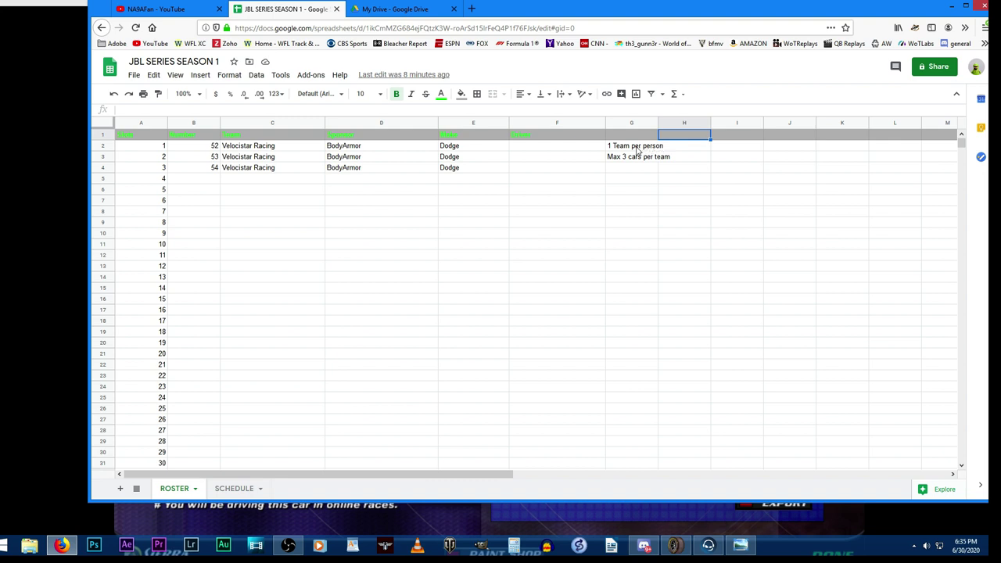
left_click(637, 148)
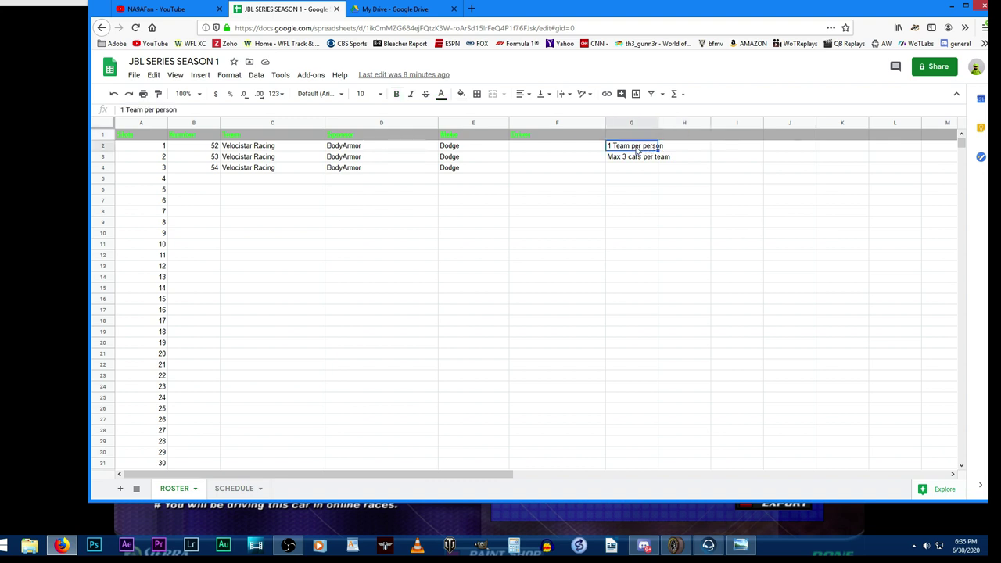
key("Down")
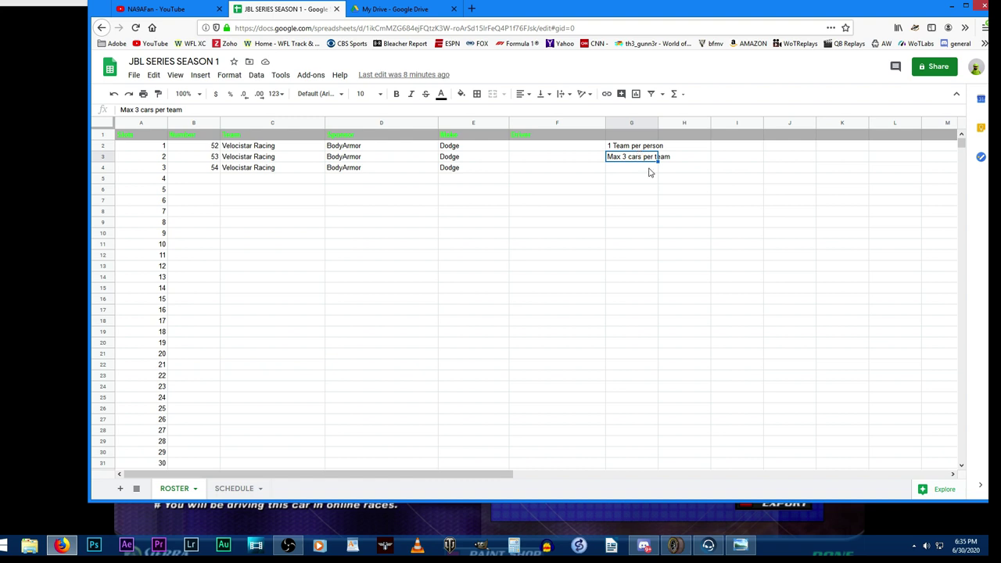
left_click(649, 171)
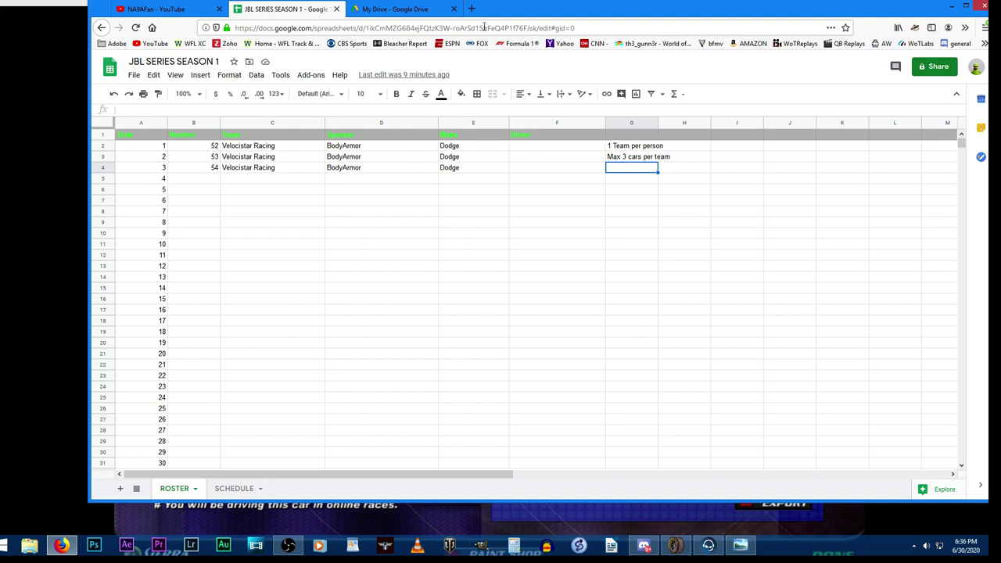
left_click(254, 181)
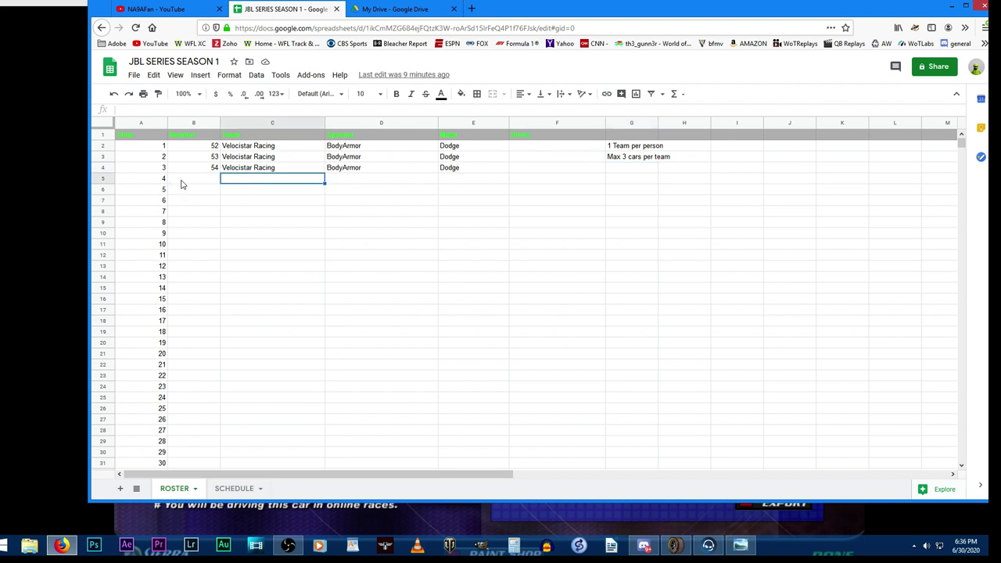
left_click(179, 181)
left_click(631, 148)
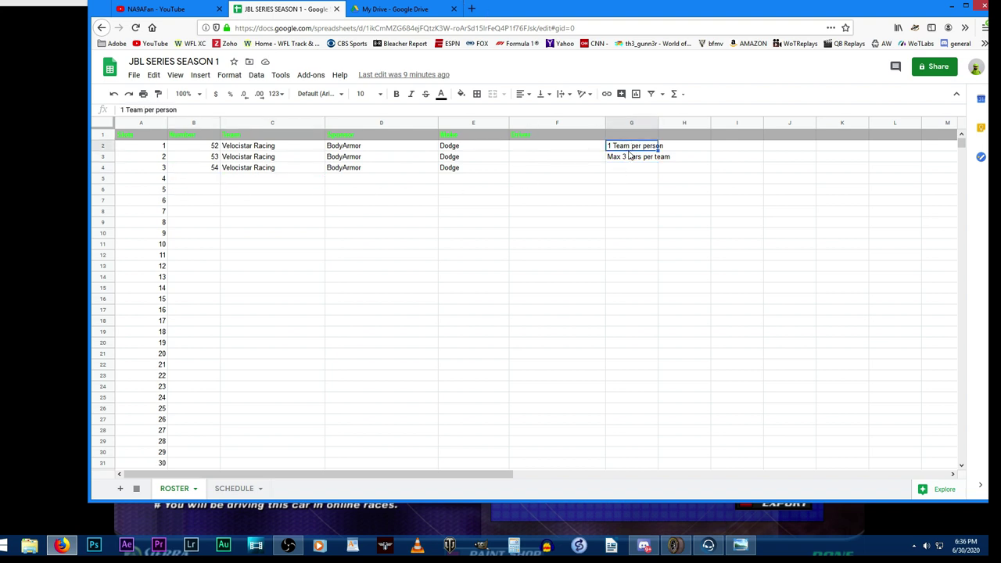
left_click(632, 162)
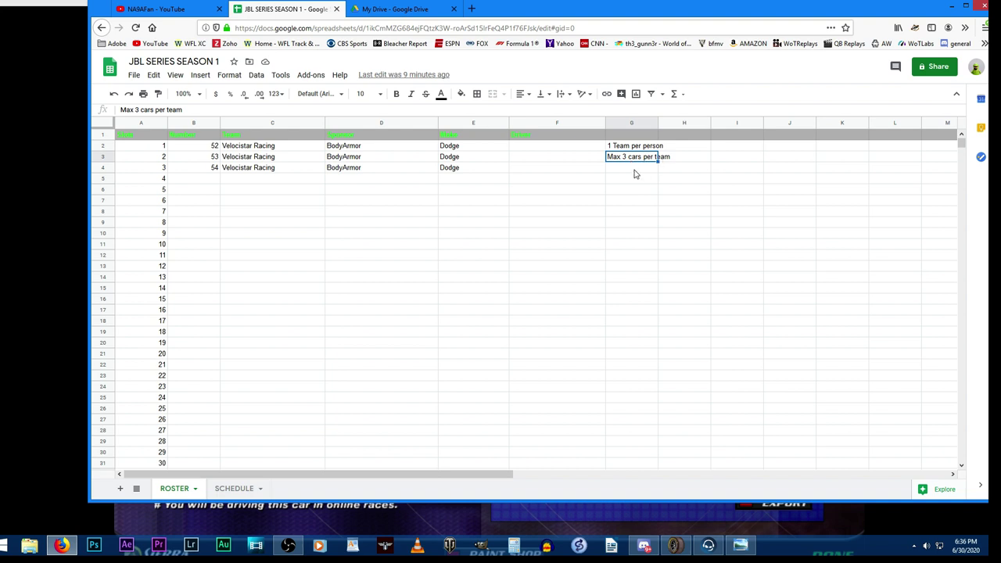
left_click(633, 170)
type("Team")
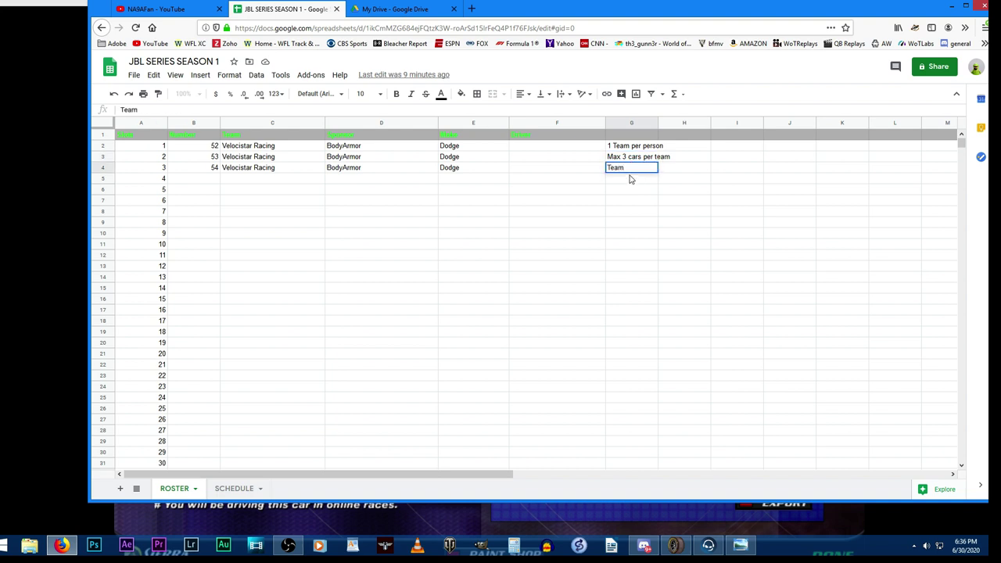
key("Return")
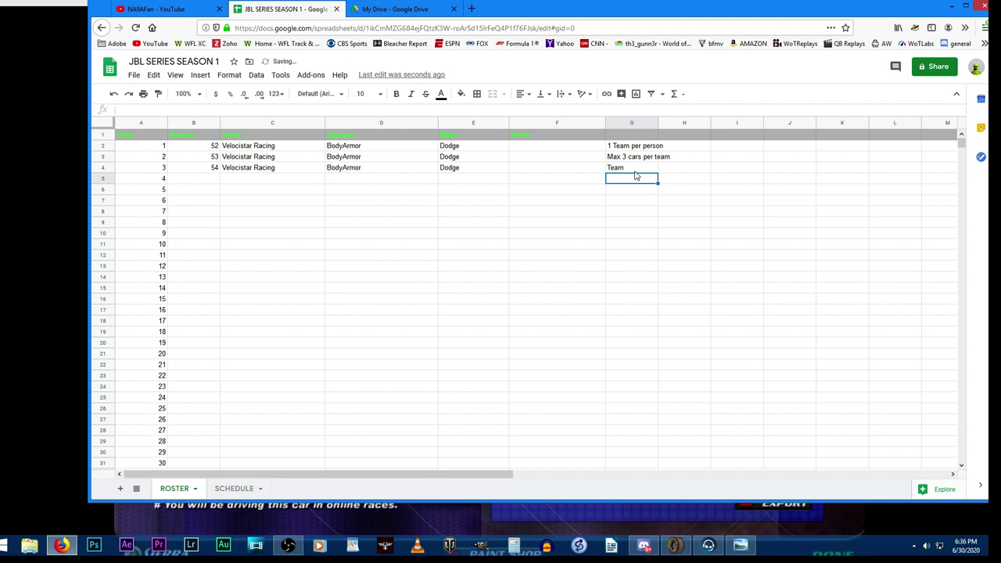
List the sign-up items "Ur name", "team name" and "#s" in cells G4 to G6, replacing the text in G4.
left_click(635, 170)
double_click(635, 170)
type("Ur")
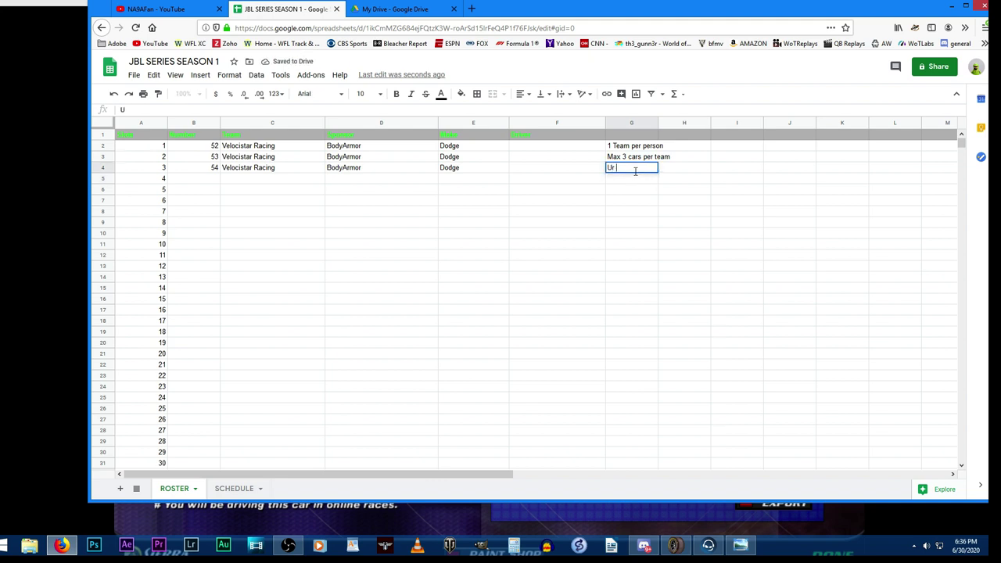
type(" name")
key("Return")
type("team name")
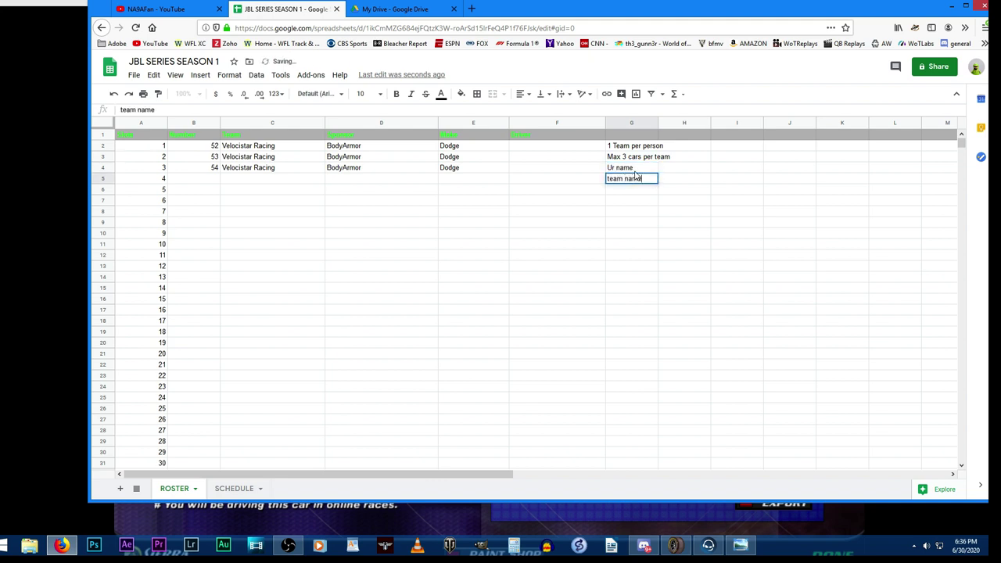
key("Return")
type("#s")
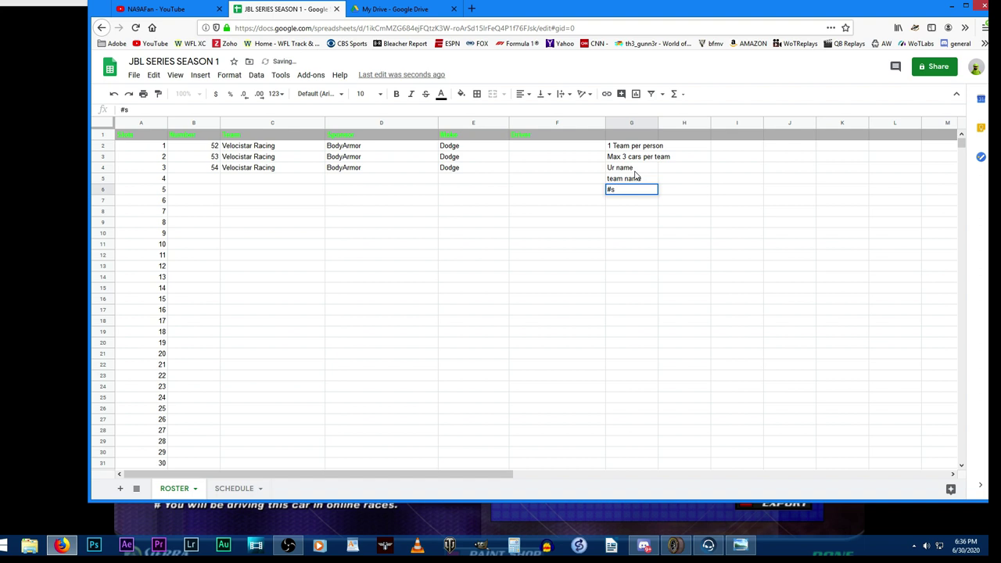
key("Return")
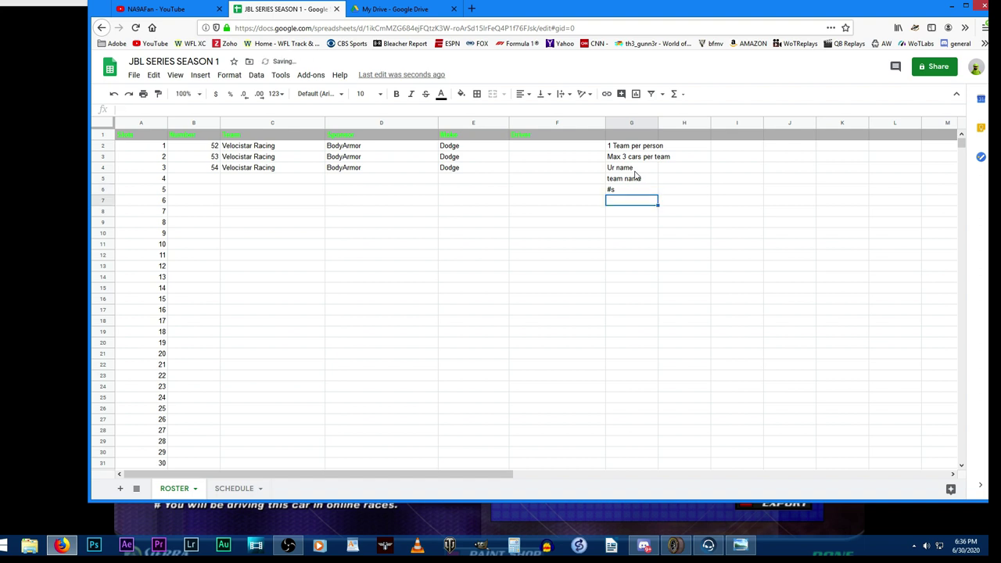
Enter "manfactuer ford chebby dodge toyota" in cell G7 below the "#s" note.
type("manfuca")
key("BackSpace")
key("BackSpace")
key("BackSpace")
type("actuer")
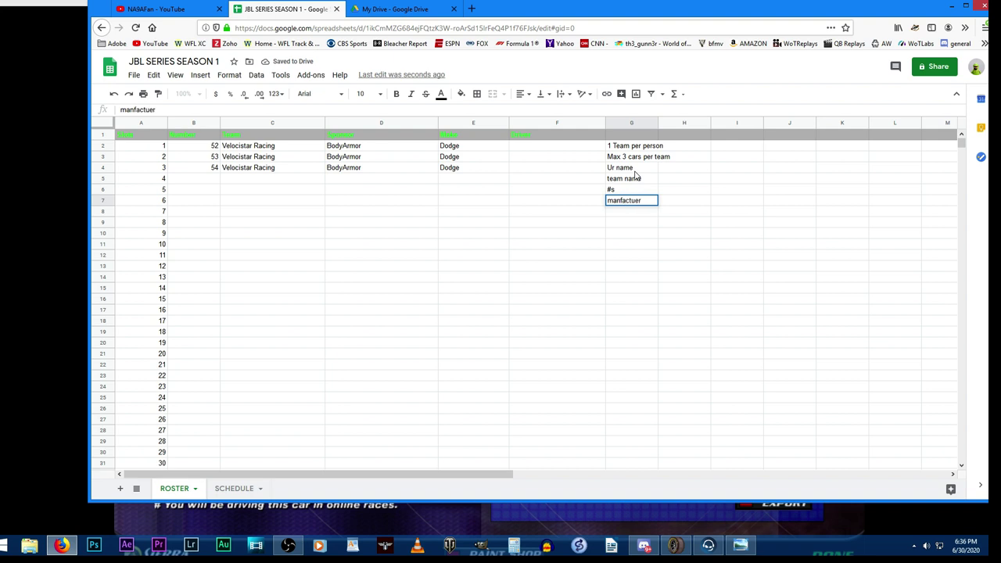
type(" ford chebby")
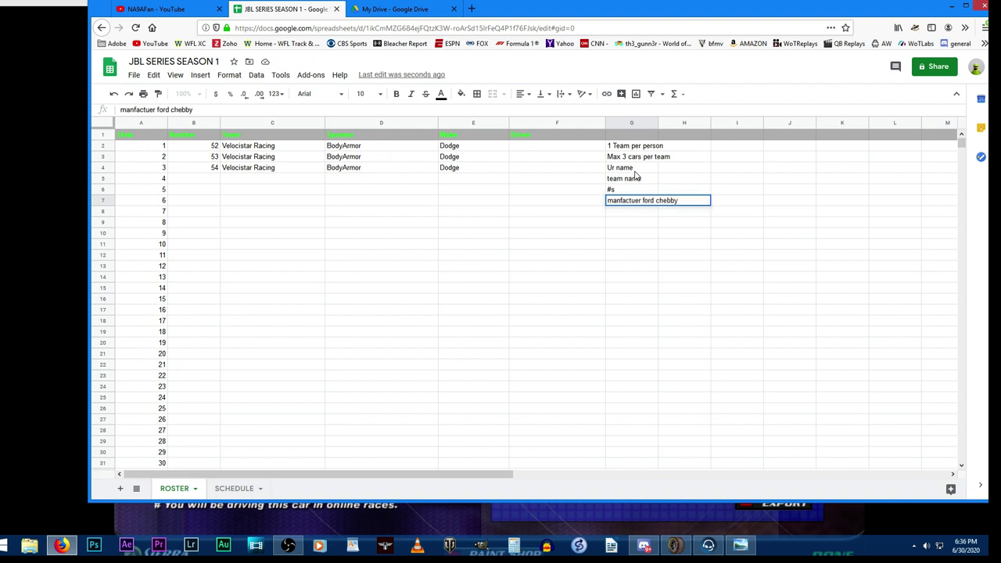
type(" dodge toyota")
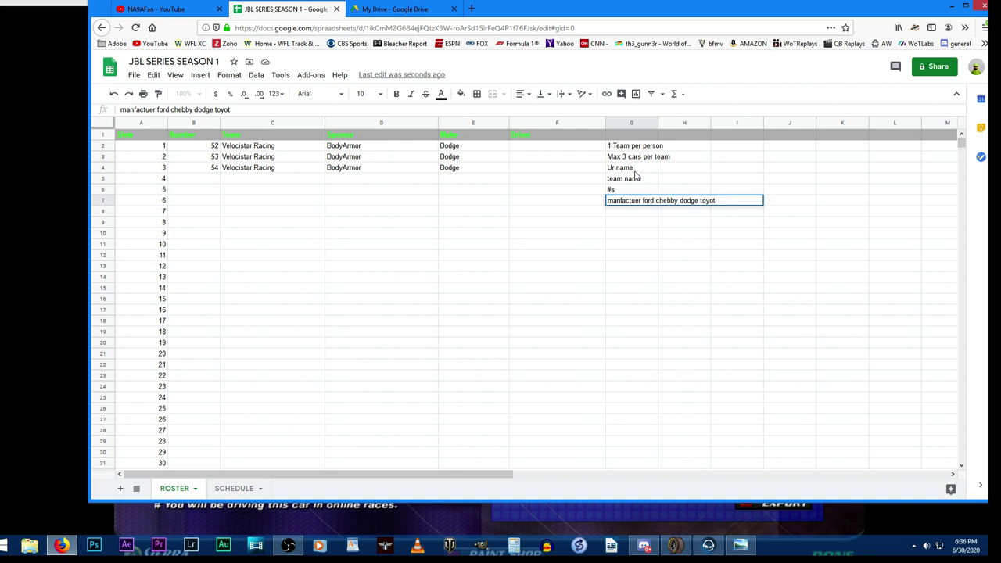
key("Return")
Add "sponsors" in cell G8 and "will u paint/we paint\" in cell G9.
type("spo")
key("BackSpace")
key("BackSpace")
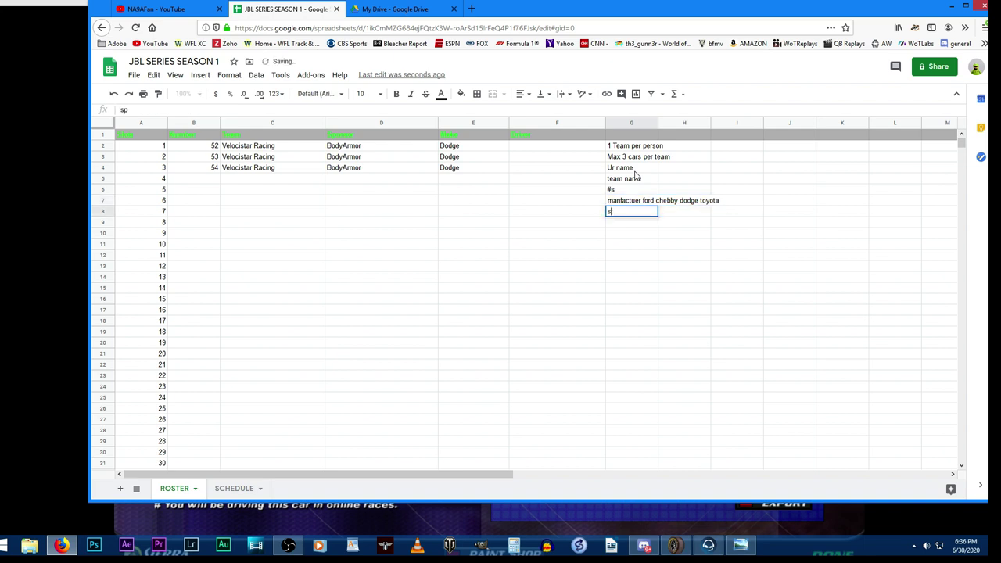
type("ponsors")
key("Return")
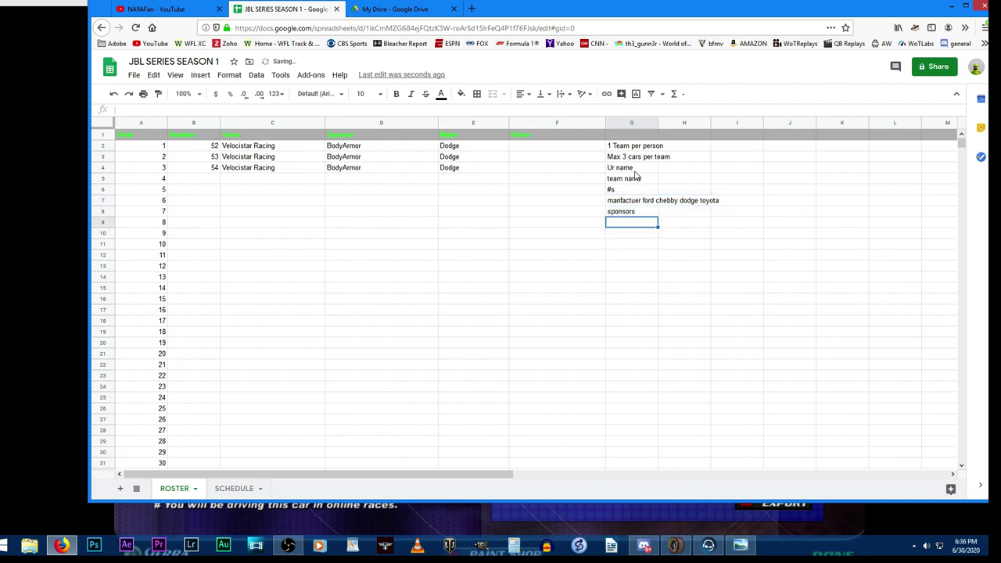
type("will u paint/w")
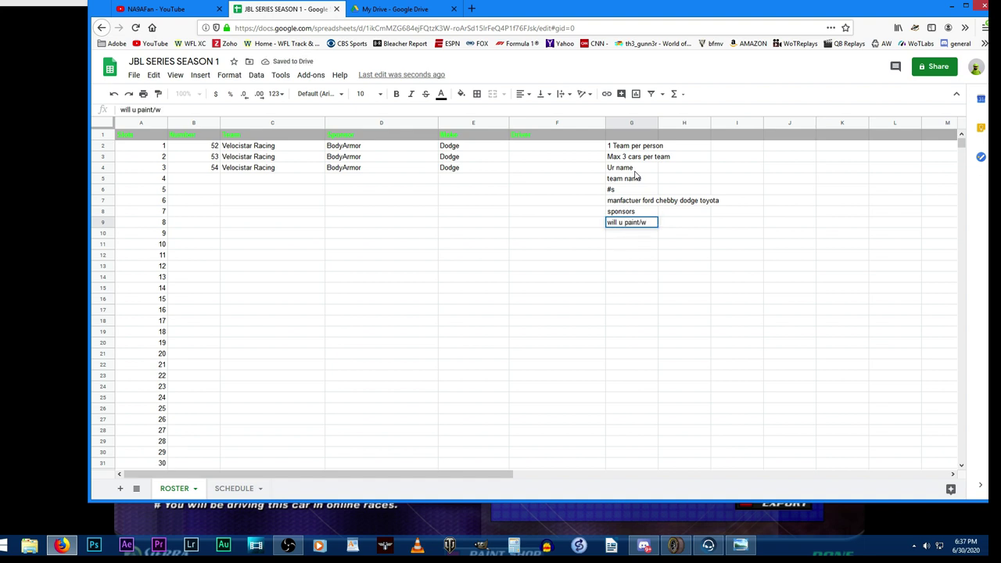
type("e paint\\")
key("Return")
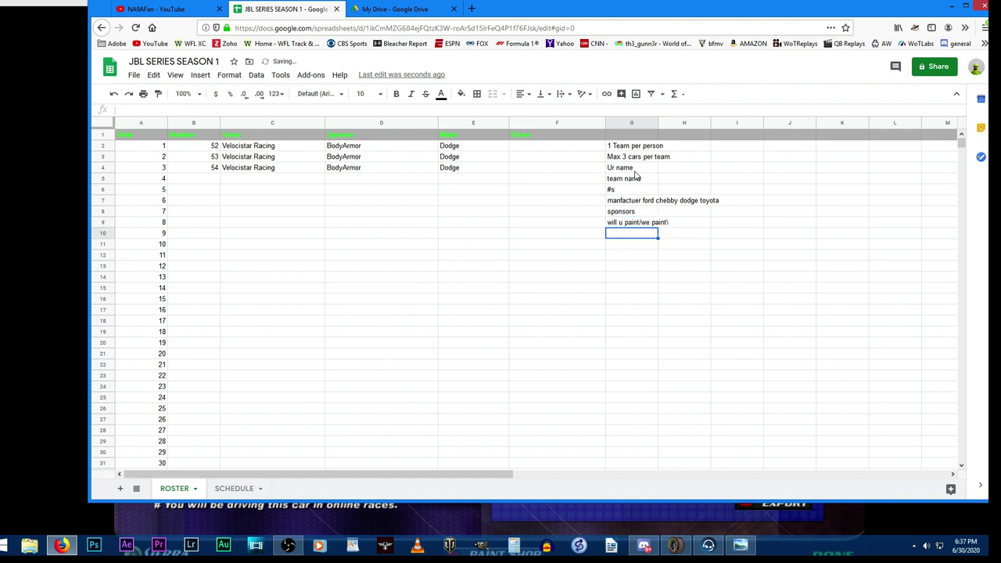
key("alt+Tab")
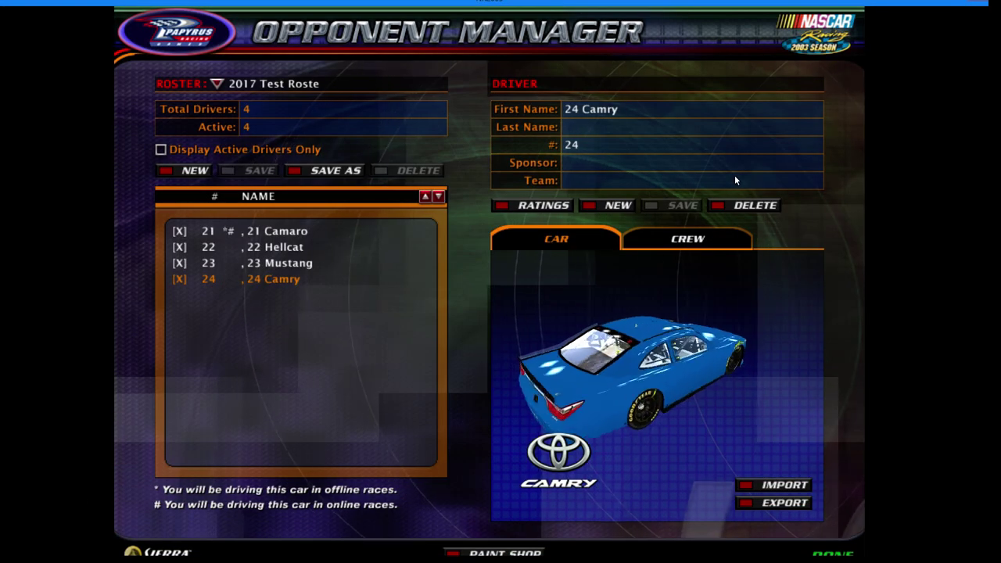
key("alt+Tab")
key("alt+Tab")
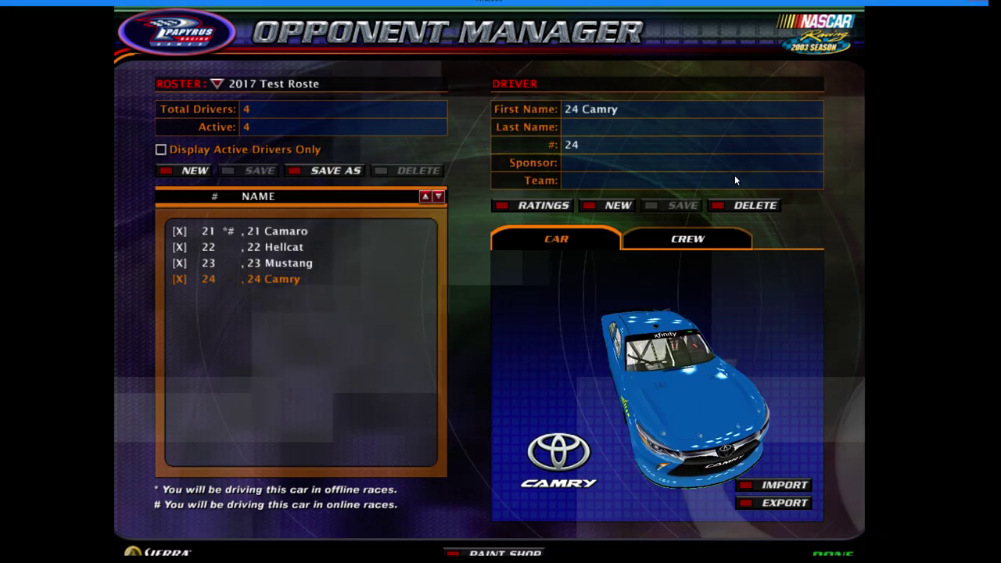
key("alt+Tab")
key("alt+Tab")
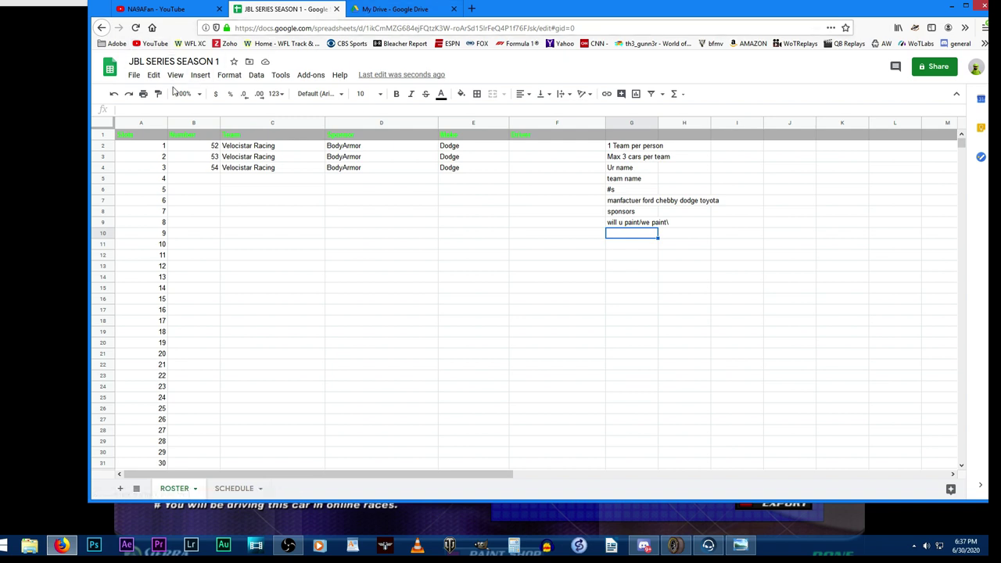
Open the BACS Season I Information spreadsheet from the Sheets home page and examine the race dates and sponsors on its FULL SCHEDULE sheet.
left_click(116, 71)
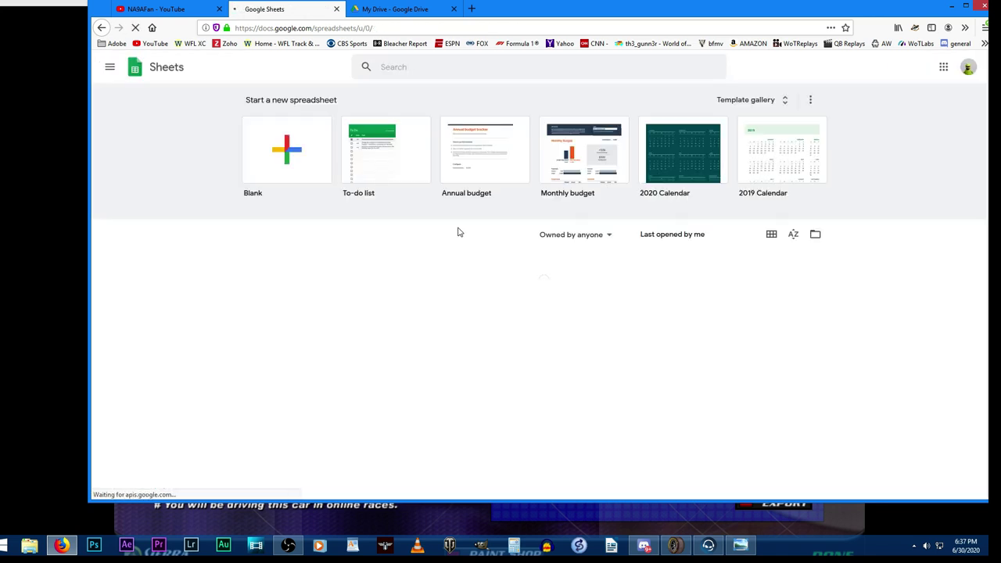
left_click(324, 297)
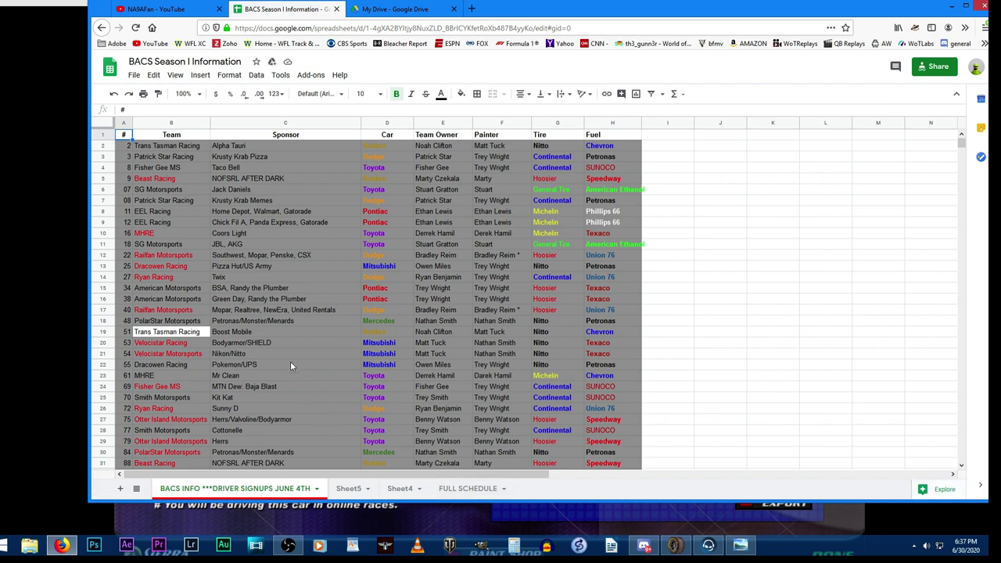
left_click(473, 488)
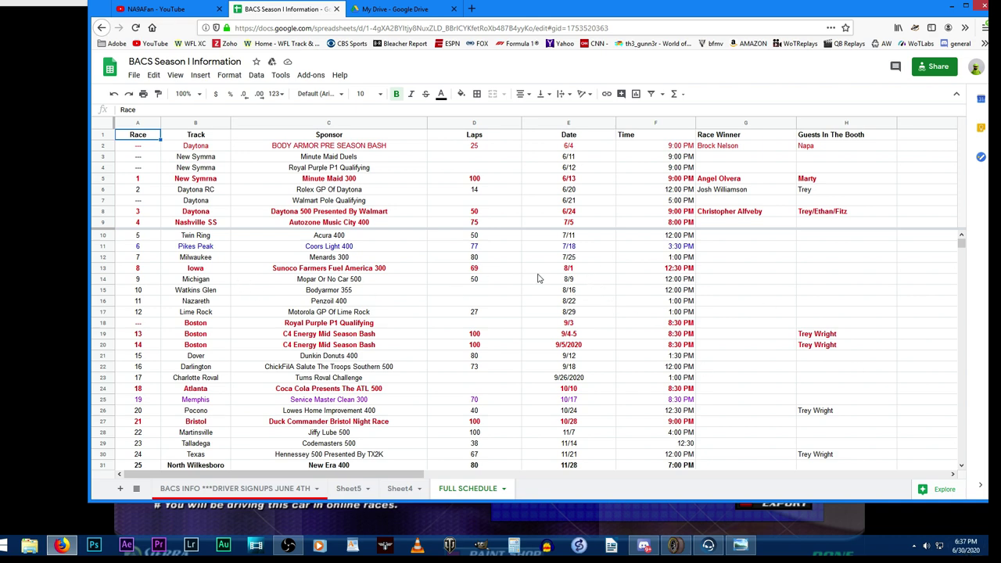
left_click(607, 213)
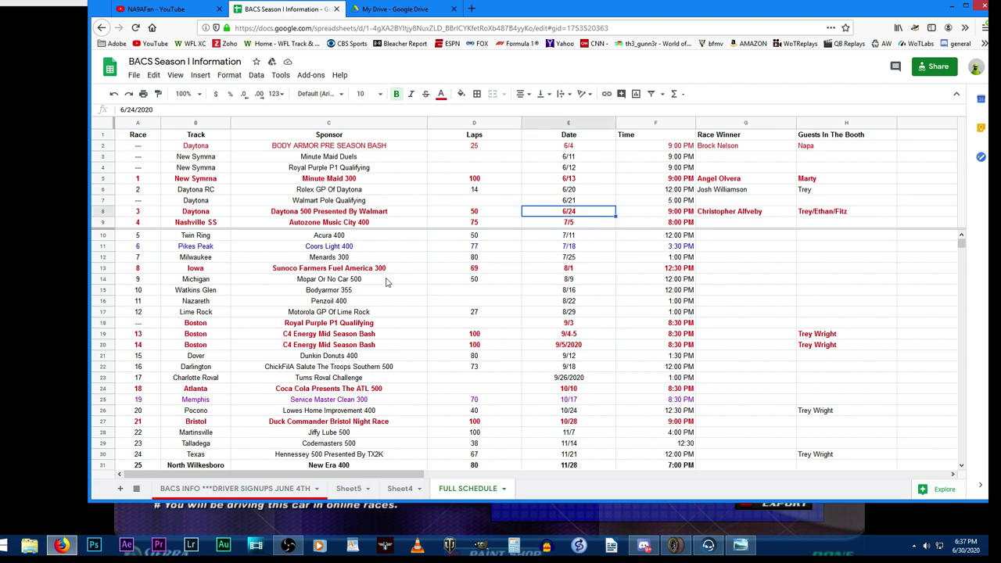
left_click(334, 359)
left_click(338, 368)
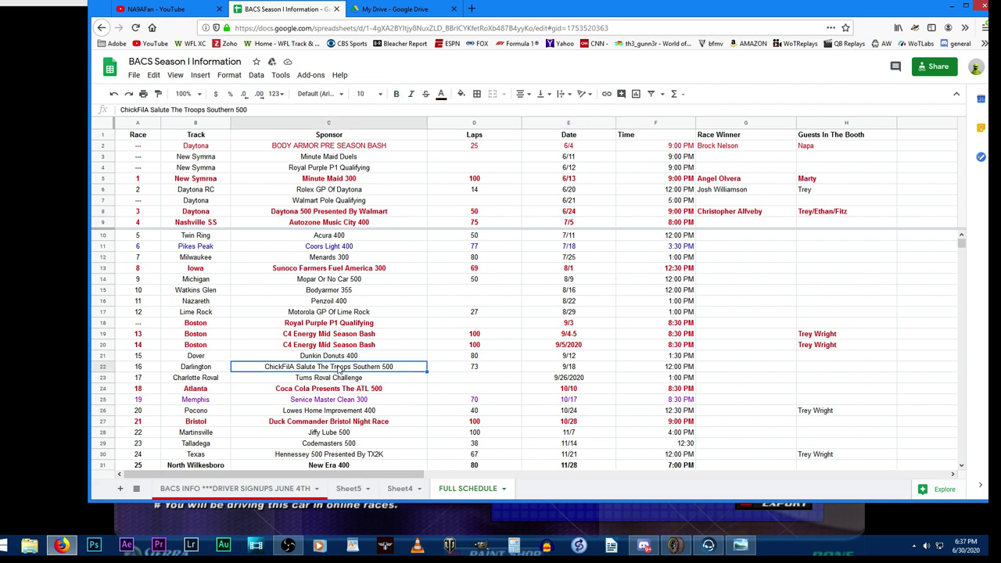
Examine the sponsor names of the Michigan, Watkins Glen, Boston, Dover and Darlington races in the schedule's Sponsor column.
left_click(329, 358)
left_click(320, 368)
left_click(349, 336)
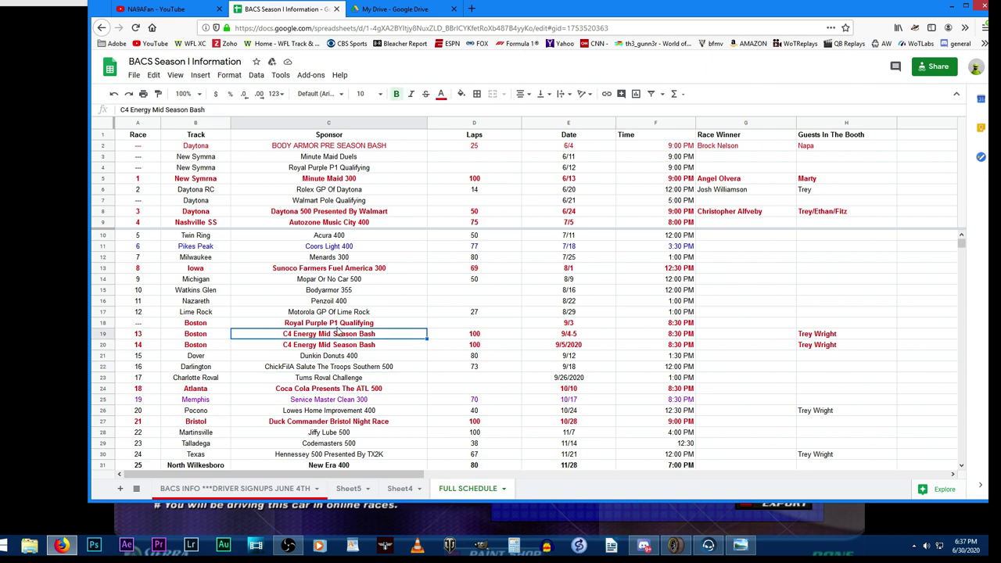
left_click(331, 281)
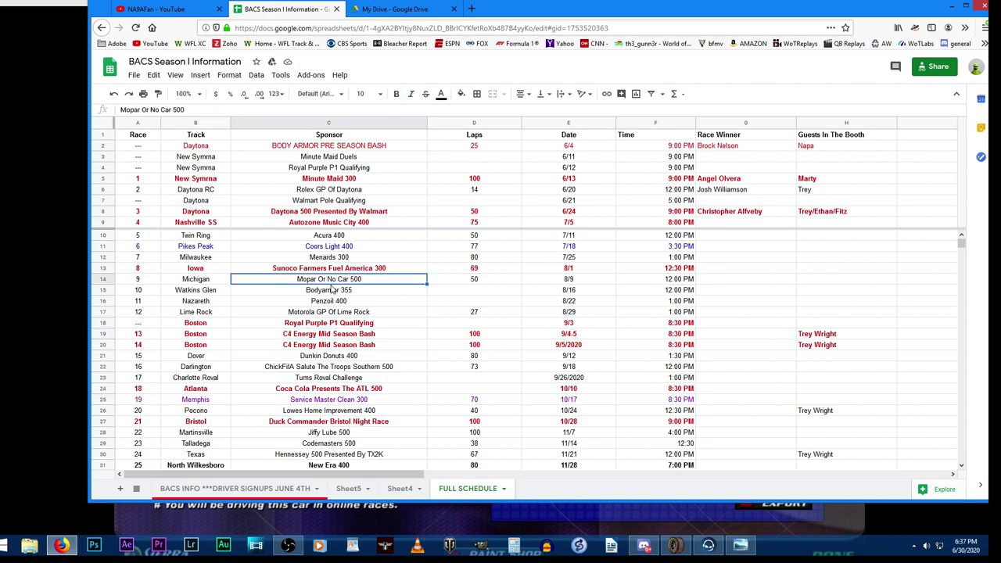
left_click(335, 290)
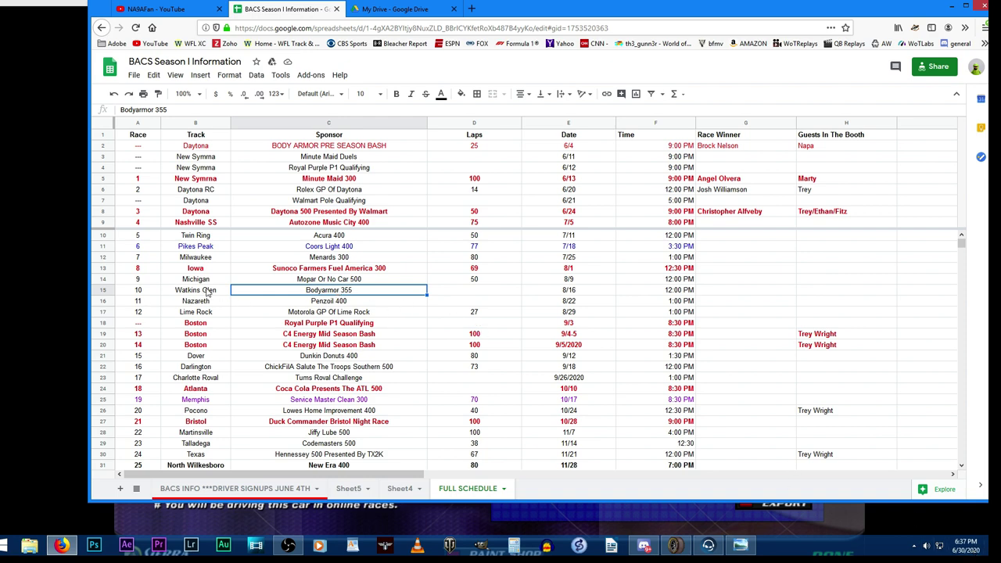
Check the July 2020 page of the Windows calendar, close it, and switch to the NASCAR Racing 2003 Season Opponent Manager.
left_click(974, 556)
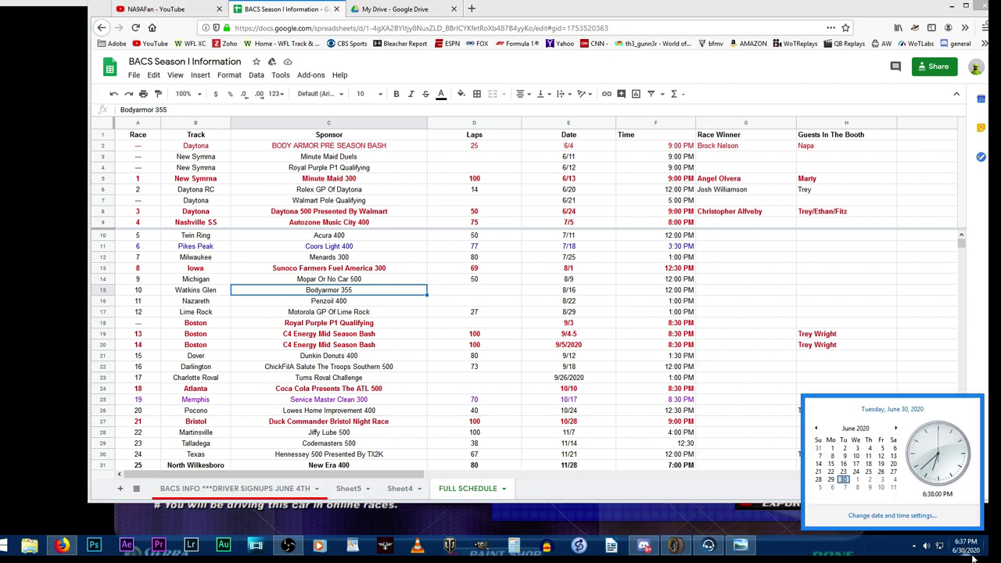
left_click(895, 428)
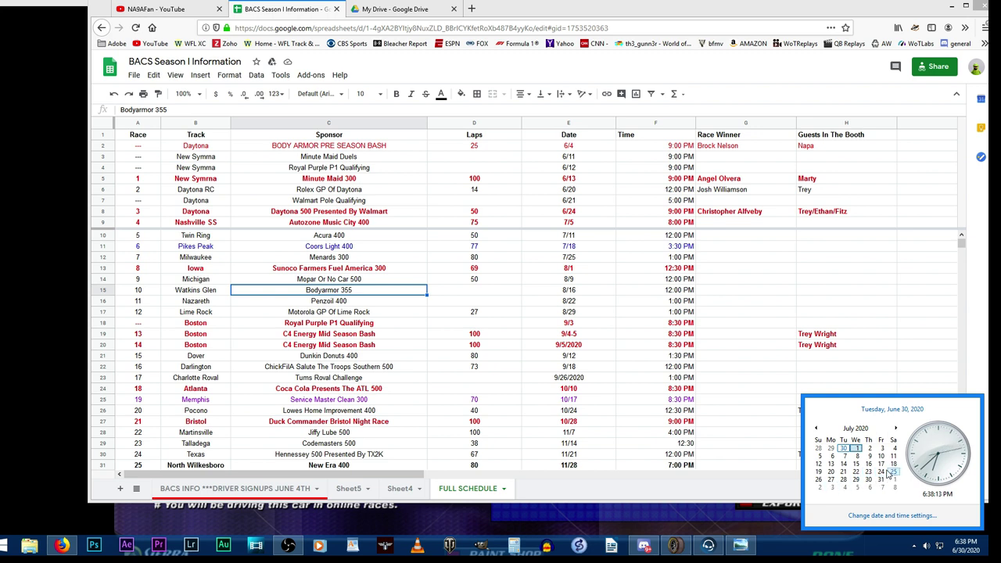
left_click(344, 282)
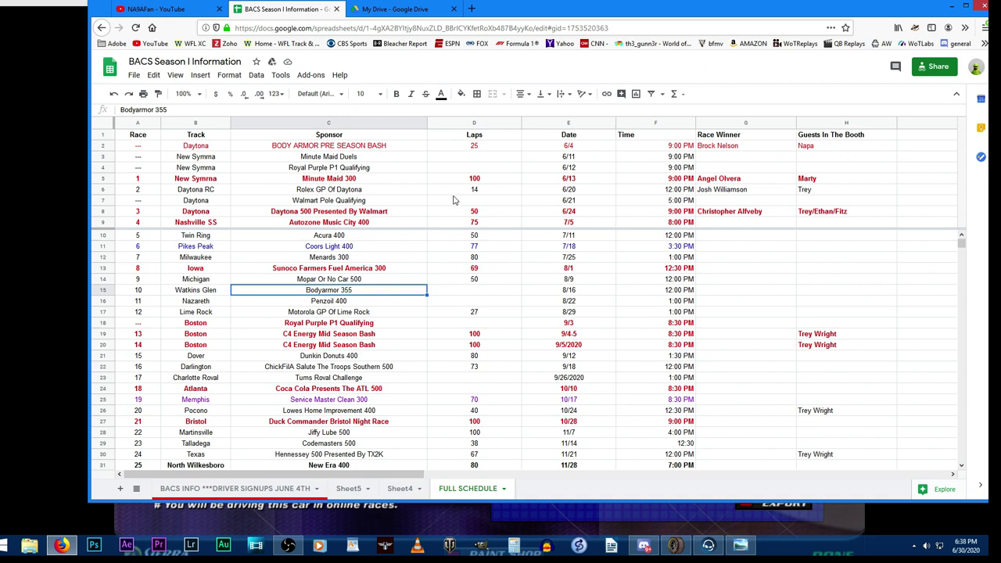
key("alt+Tab")
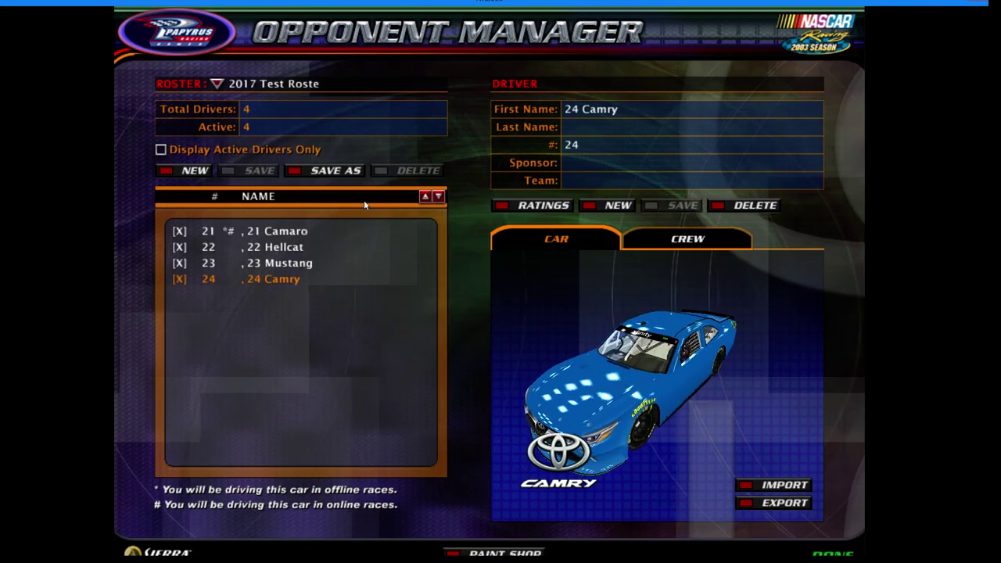